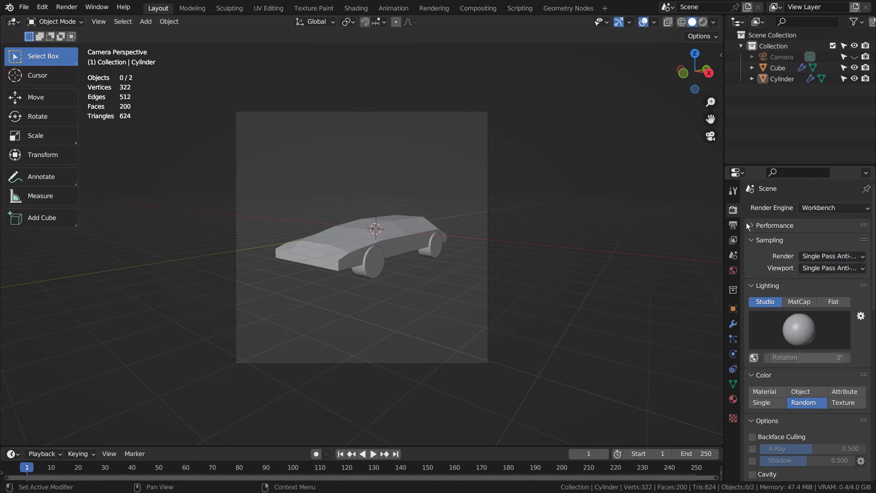
Step: Hide the existing car body and wheel objects, and leave the viewport in solid shading
left_click(703, 22)
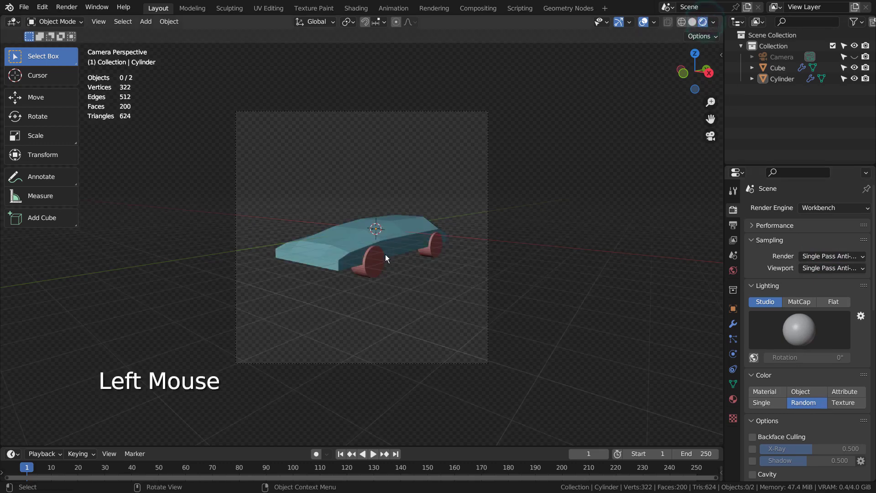
middle_click_drag(362, 234, 374, 343)
left_click_drag(271, 167, 532, 379)
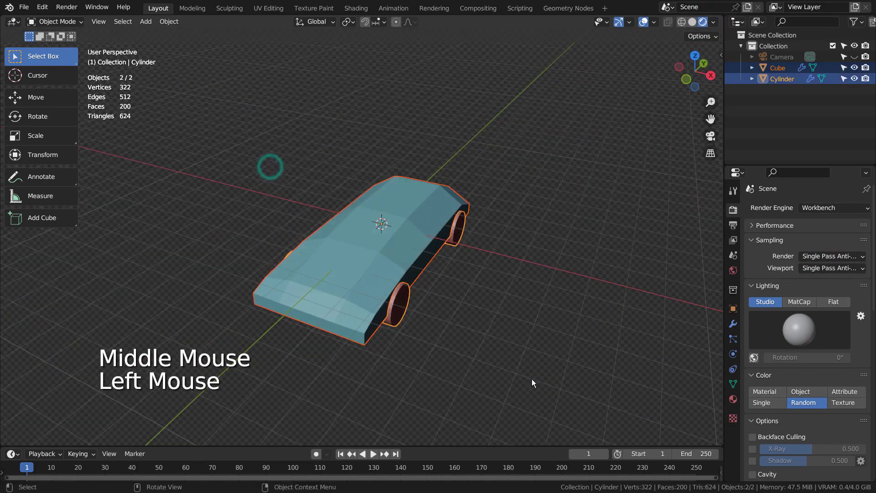
key("h")
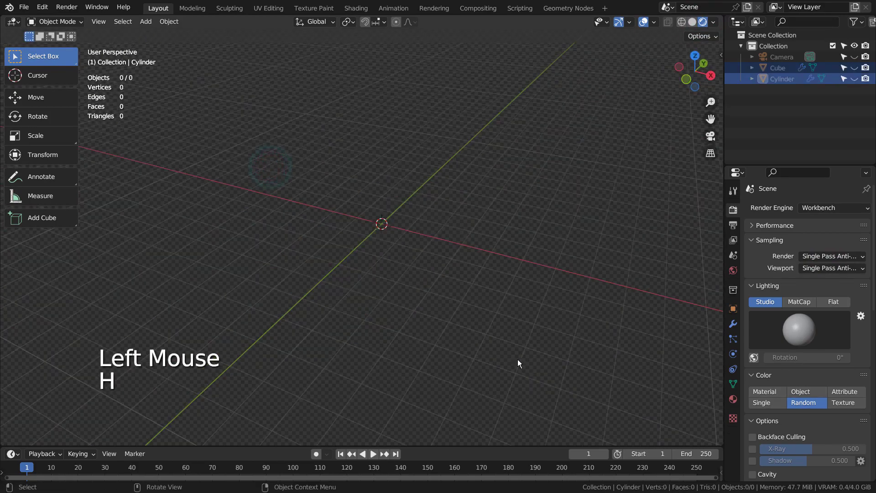
left_click(682, 23)
left_click(693, 22)
Step: Add a mesh cube at the origin, flatten it along Z and stretch it along Y into a long, low slab
key("shift+a")
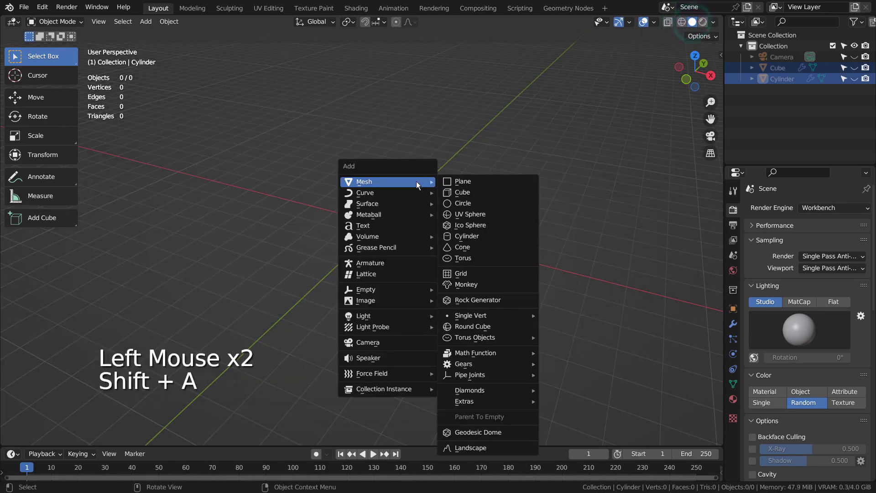
left_click(460, 189)
middle_click_drag(593, 286, 602, 276)
key("s")
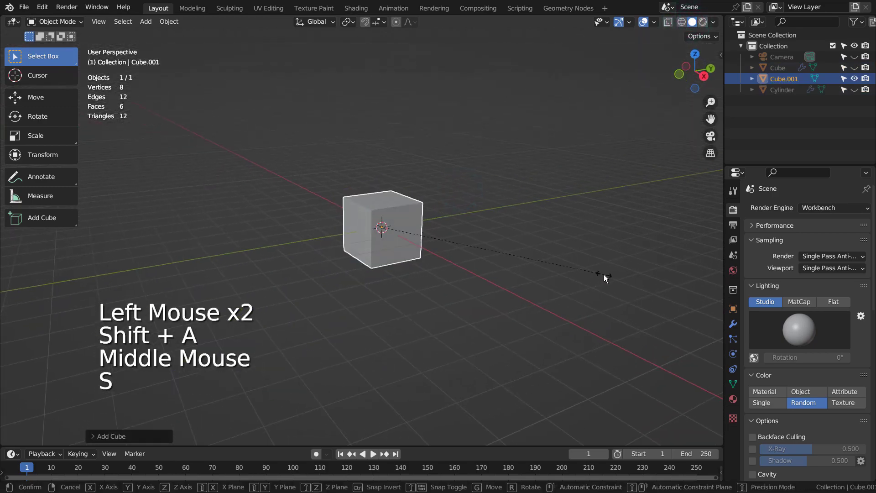
key("z")
left_click(448, 239)
key("s")
key("y")
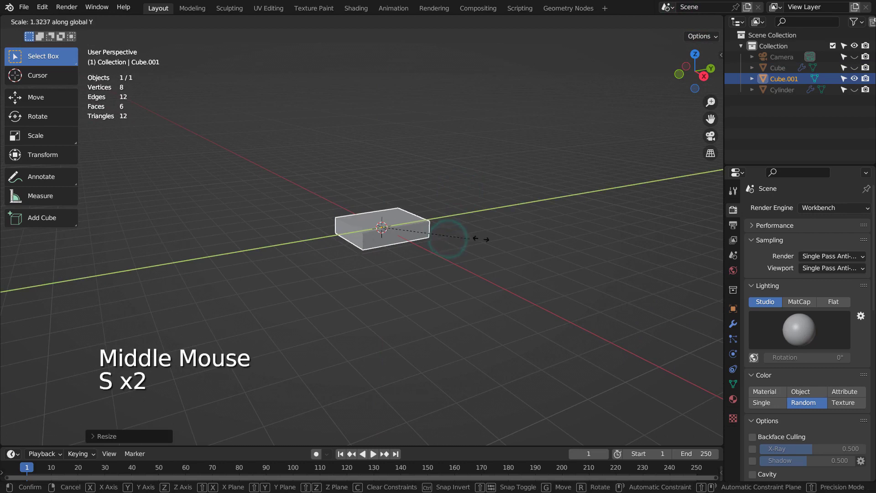
left_click(698, 220)
Step: Cut a centred lengthwise edge loop through the slab, dividing it into two halves across X
middle_click_drag(697, 221, 565, 249)
key("KP_1")
key("Tab")
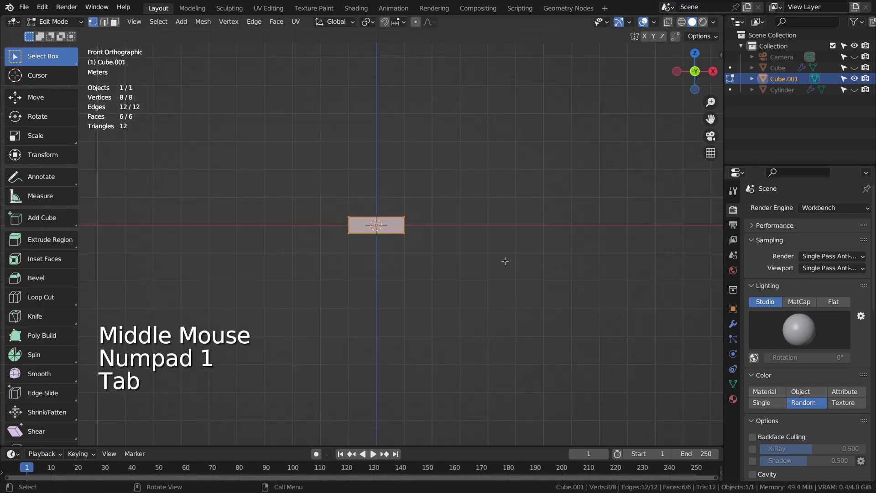
key("ctrl+r")
left_click(383, 223)
right_click(383, 223)
Step: Delete all faces of the slab's negative-X half, with wireframe display on
key("3")
key("shift+z")
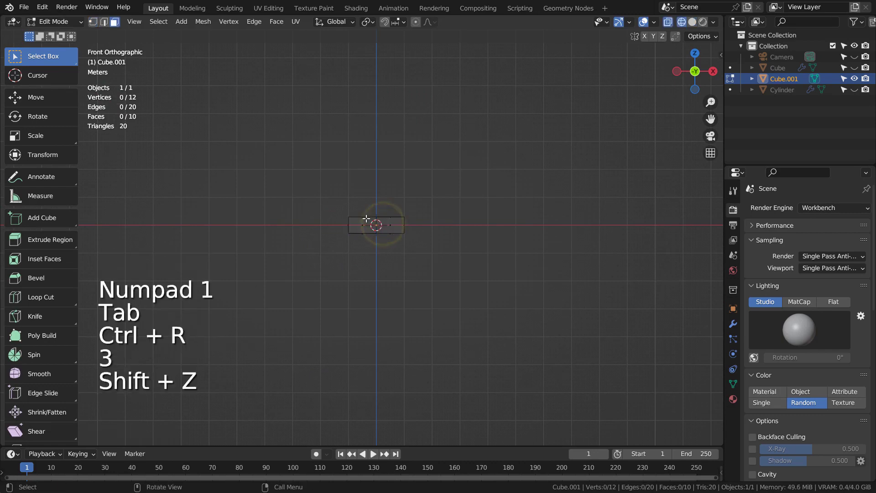
key("b")
left_click_drag(322, 205, 369, 271)
key("x")
left_click(359, 296)
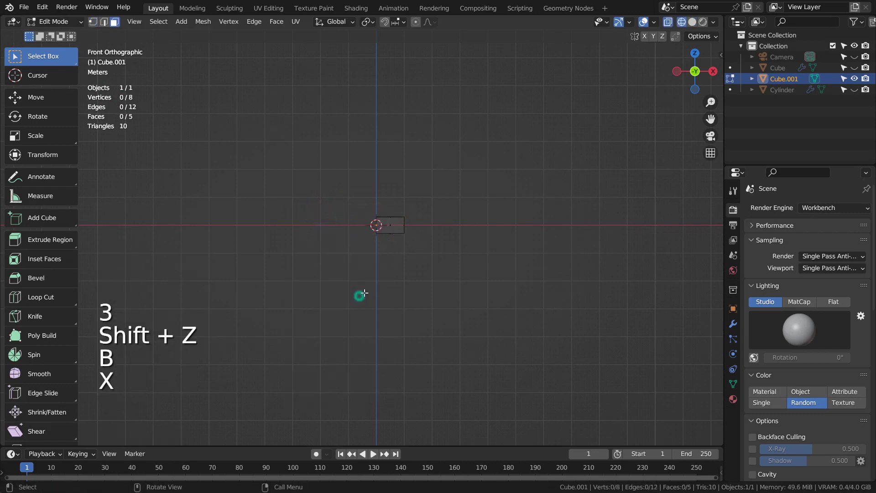
Step: Add five evenly spaced loop cuts across the length of the remaining half slab
key("Tab")
middle_click_drag(493, 266, 405, 294)
key("Tab")
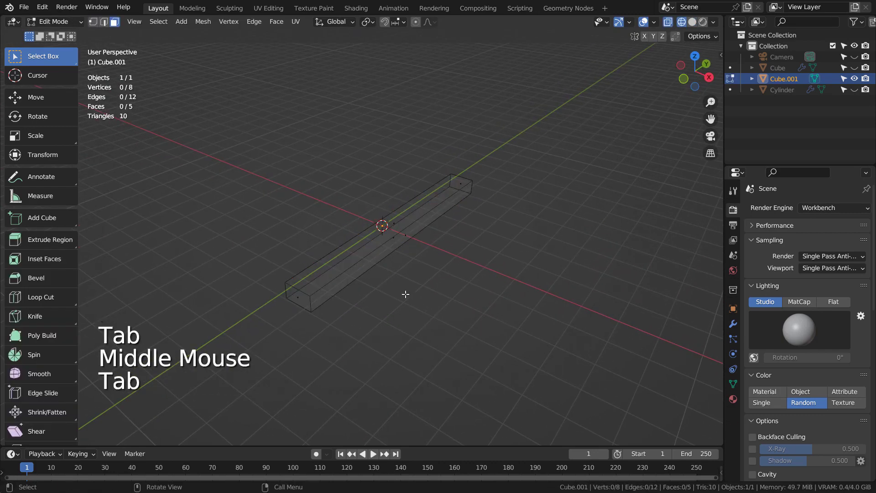
key("ctrl+r")
scroll(400, 239, "down", 2)
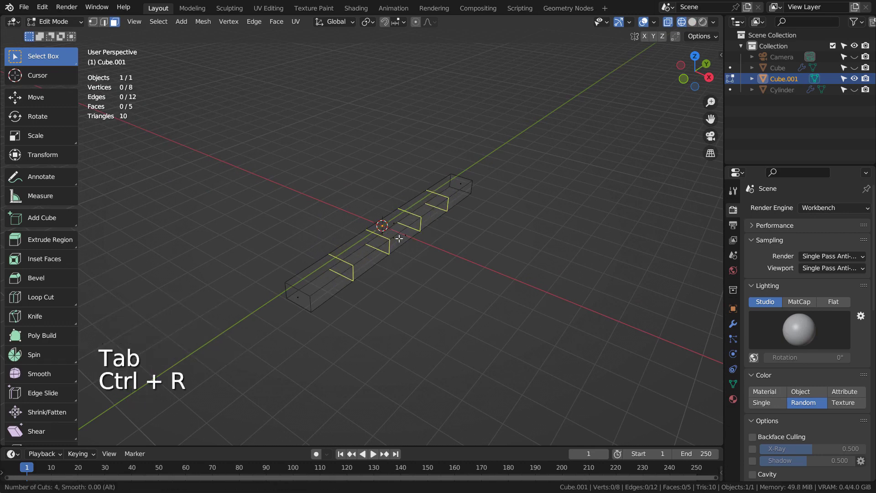
left_click(399, 239)
right_click(399, 239)
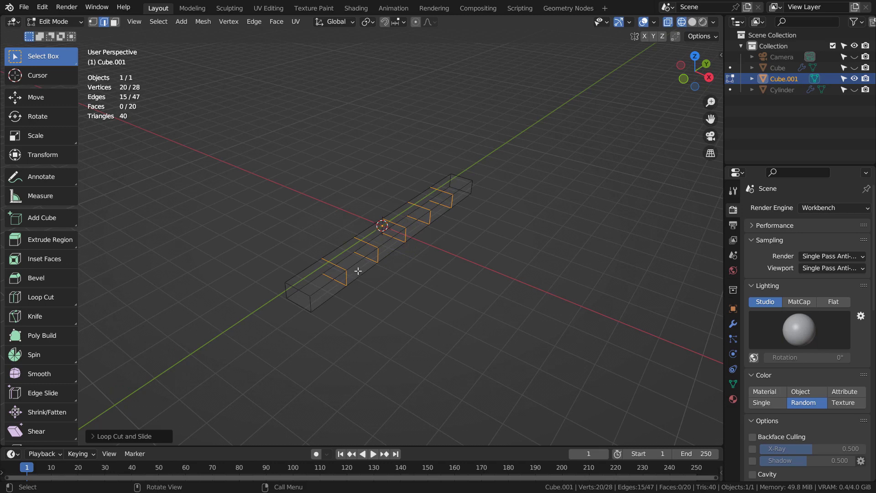
Step: Move the four middle faces of the outer side outward along X by about 0.9 m
key("3")
left_click(362, 268)
left_click(394, 250, "shift")
left_click(419, 229, "shift")
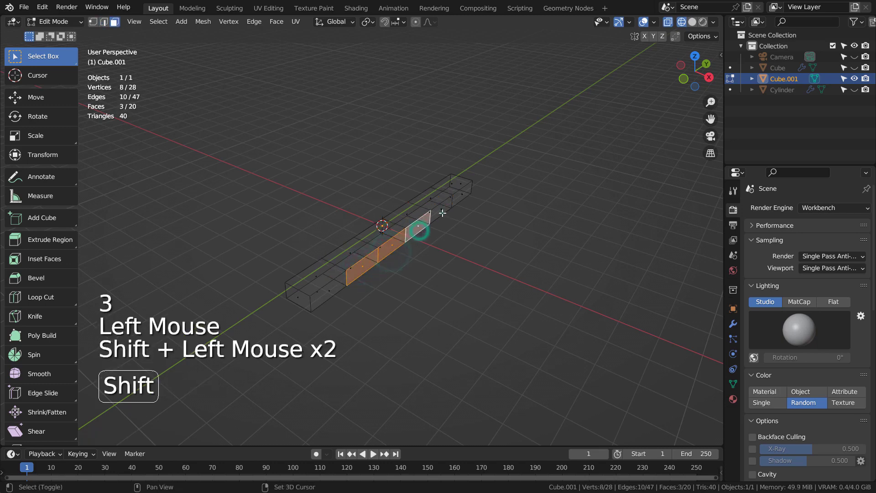
left_click(441, 212, "shift")
key("g")
key("x")
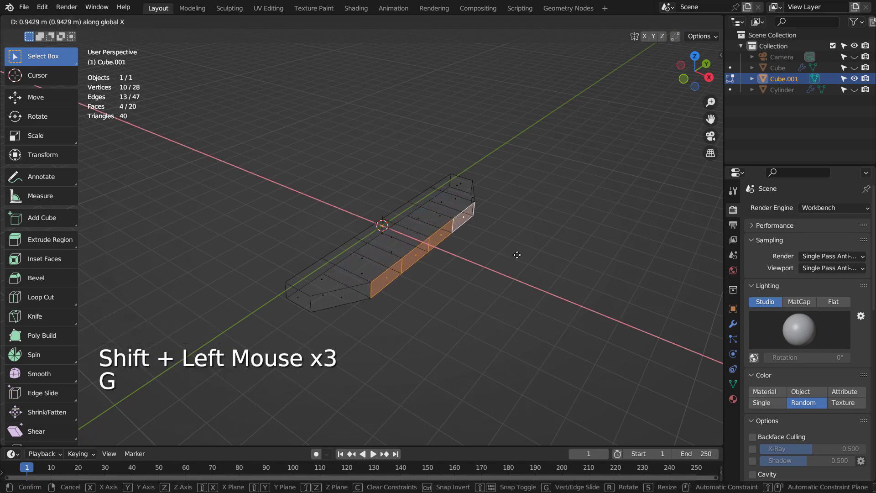
left_click(514, 254)
Step: Add one lengthwise loop cut midway between the body's centre line and its outer side
middle_click_drag(514, 254, 432, 251)
key("ctrl+r")
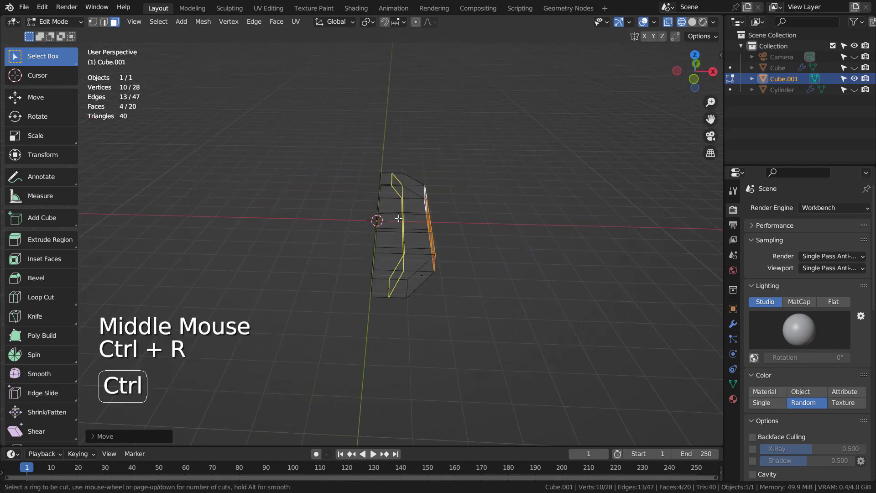
left_click(399, 223)
left_click(399, 223)
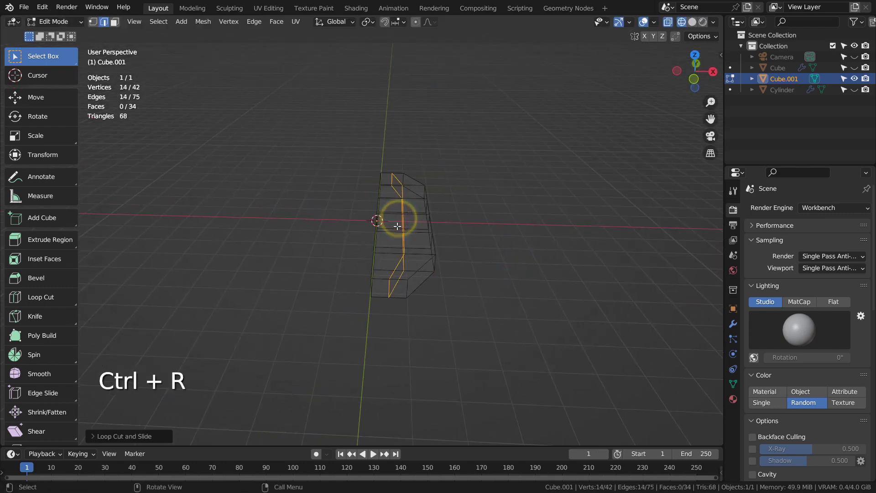
Step: Raise the row of six top faces beside the centre line along Z by about 0.54 m
key("3")
middle_click_drag(455, 273, 386, 218)
key("b")
left_click_drag(370, 208, 396, 220)
middle_click_drag(502, 225, 487, 230)
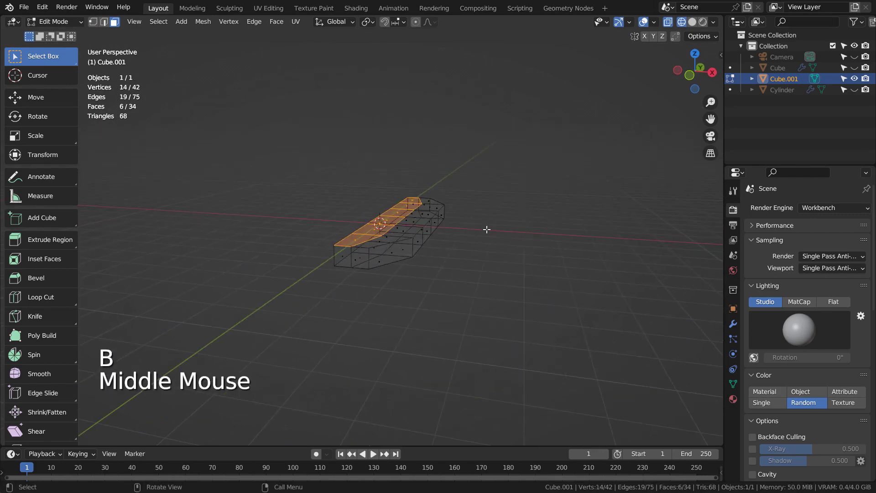
key("g")
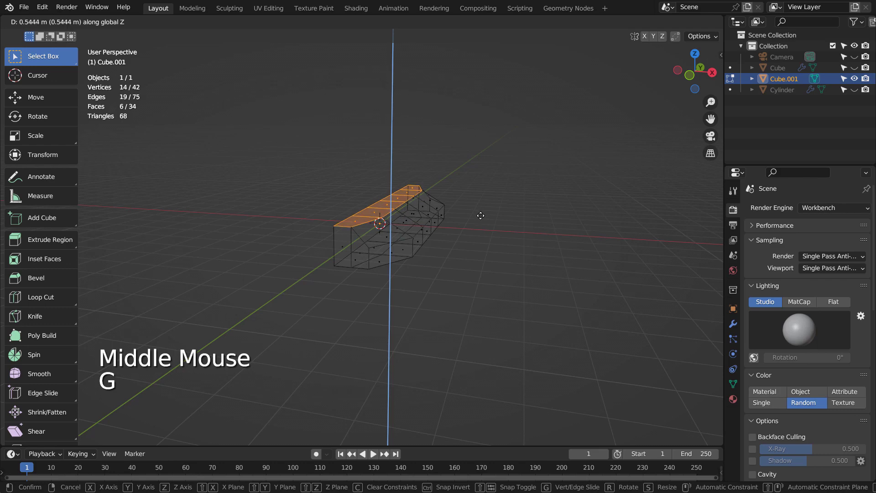
left_click(481, 216)
Step: Lower the frontmost raised top face along Z by about 0.44 m to form the hood
middle_click_drag(493, 228, 275, 230)
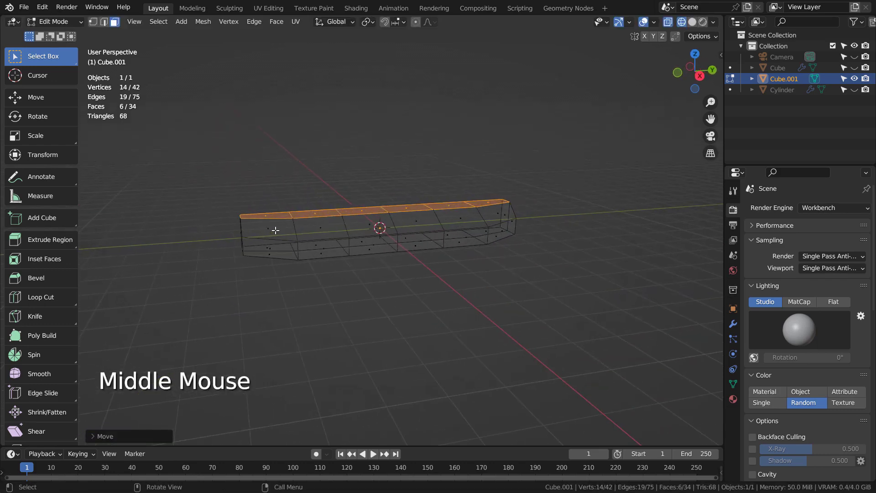
left_click(259, 217)
key("g")
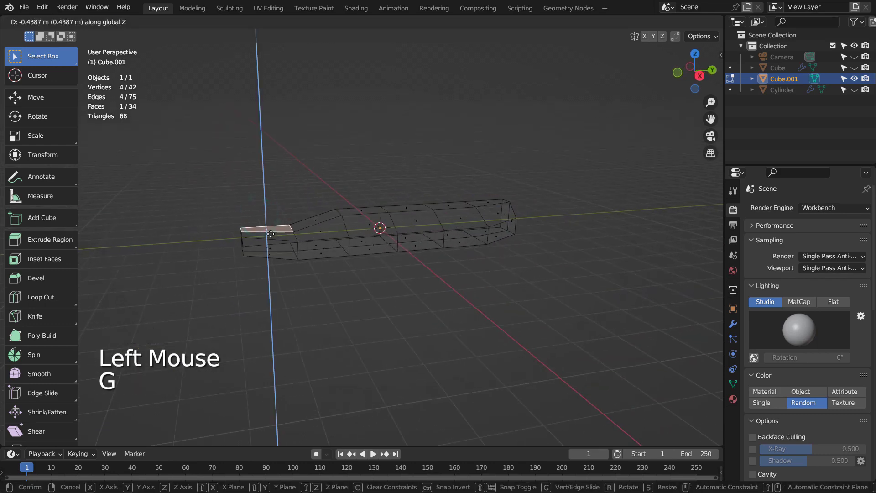
left_click(271, 235)
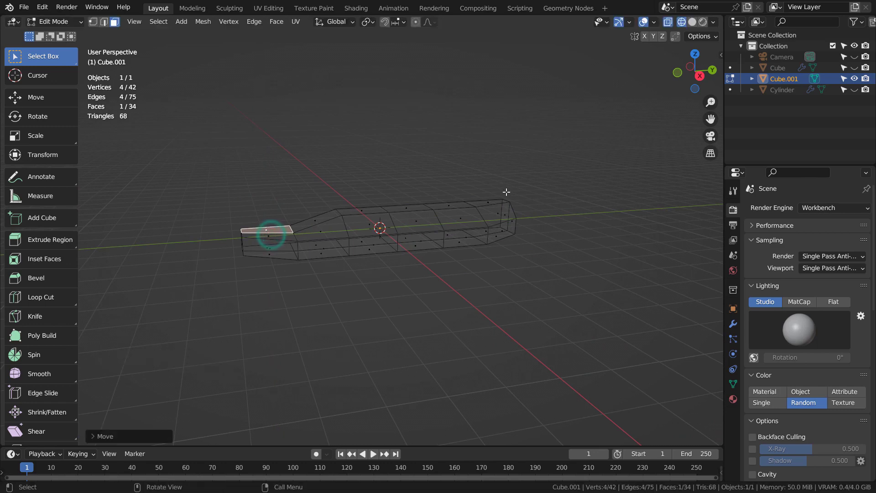
left_click(499, 203)
key("g")
left_click(499, 202)
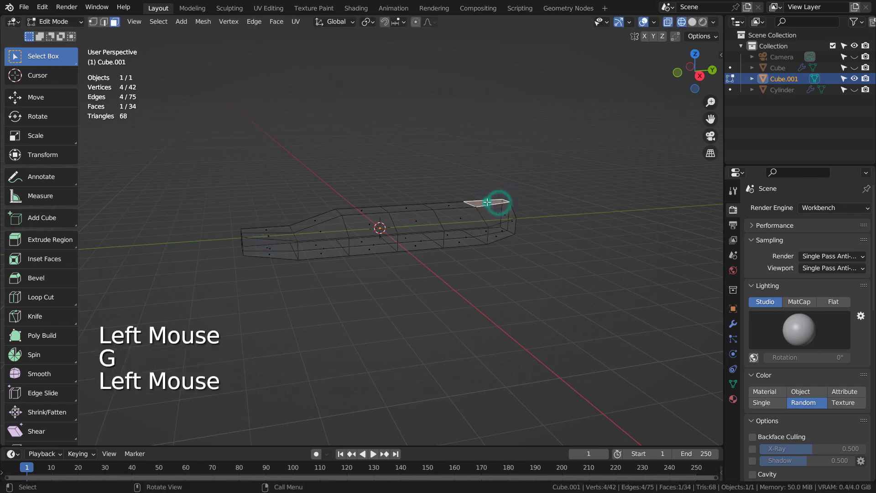
key("g")
left_click(534, 204)
key("2")
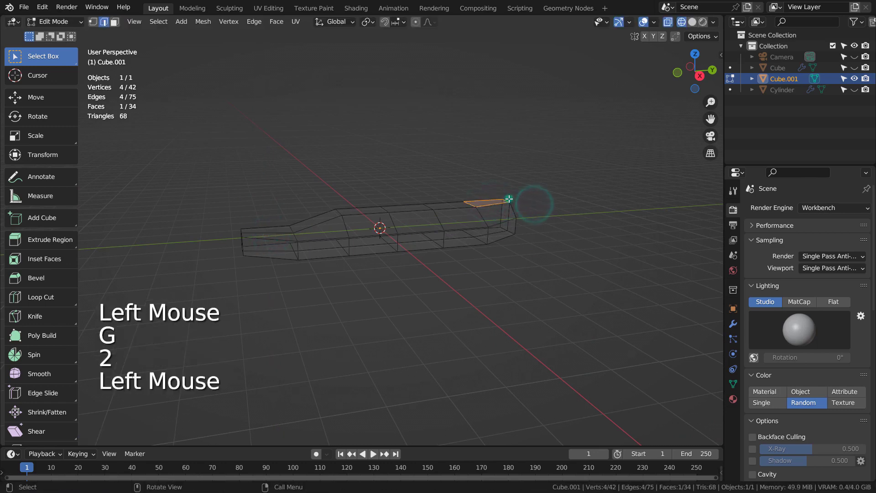
left_click(507, 198)
key("g")
key("z")
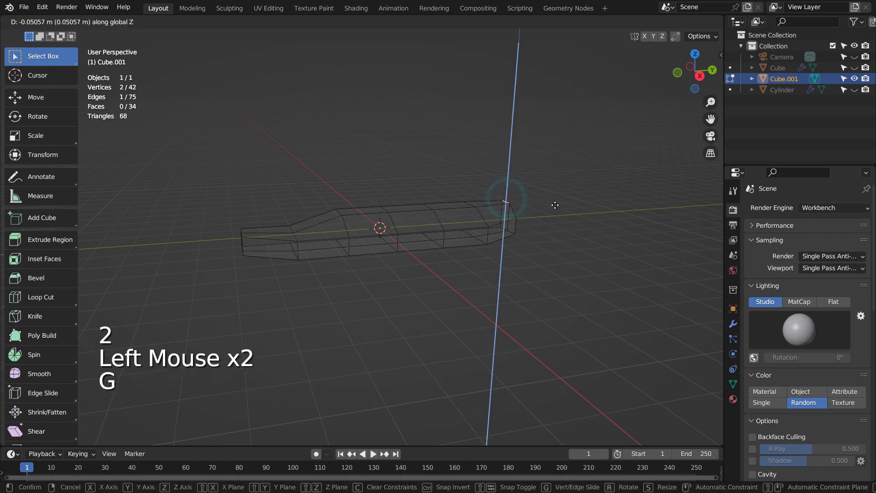
key("Escape")
Step: Move the two adjacent faces at the body's rear end inward along Y by about 1.36 m
middle_click_drag(555, 213, 464, 290)
key("3")
left_click(448, 299)
left_click(434, 304, "shift")
middle_click_drag(493, 324, 559, 327)
key("g")
key("y")
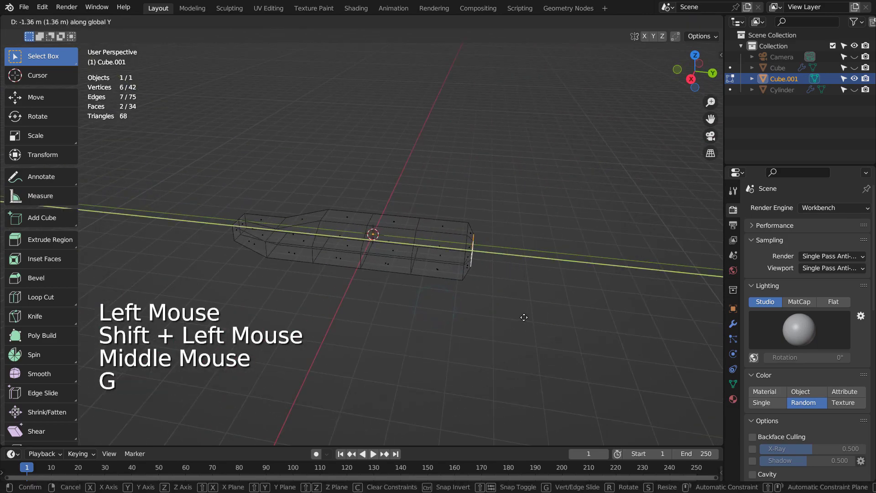
left_click(524, 317)
Step: Add a Mirror modifier on the X axis to the half body and show it in solid shading
key("Tab")
middle_click_drag(525, 317, 485, 302)
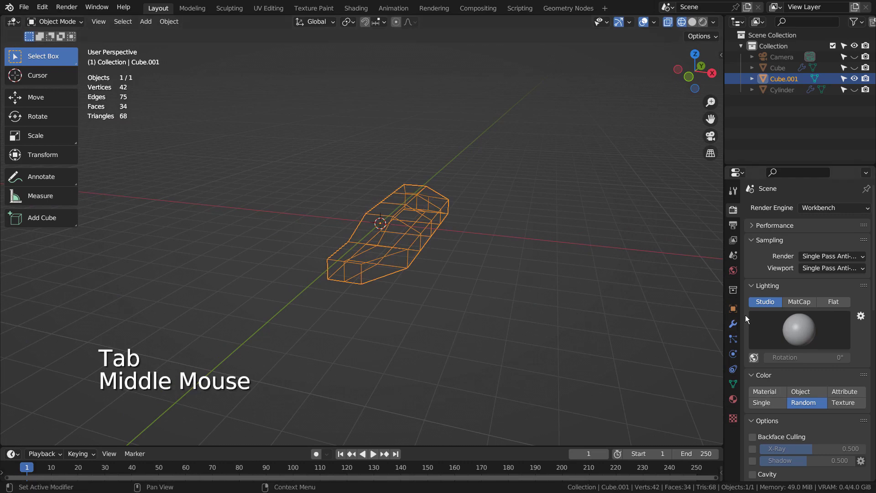
left_click(733, 324)
left_click(792, 208)
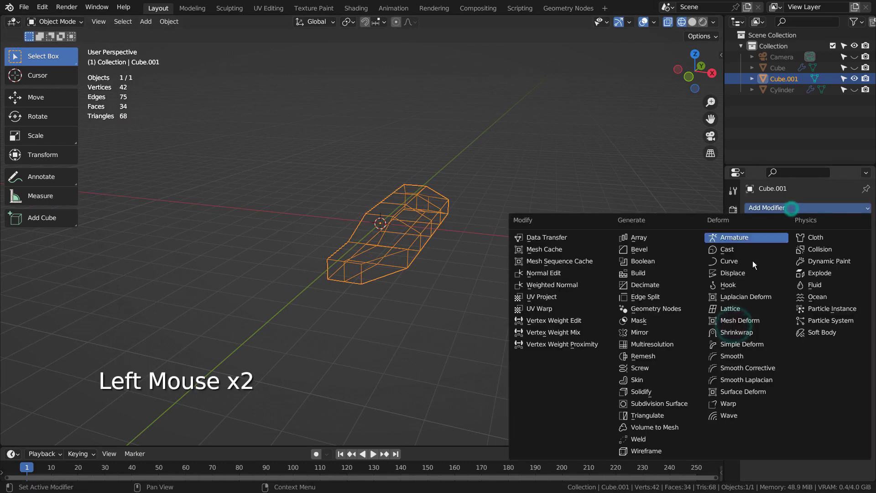
left_click(670, 328)
mouse_move(582, 297)
middle_mouse_down()
mouse_move(548, 305)
mouse_move(640, 274)
mouse_move(518, 290)
mouse_move(417, 289)
mouse_move(575, 288)
middle_mouse_up()
key("shift+z")
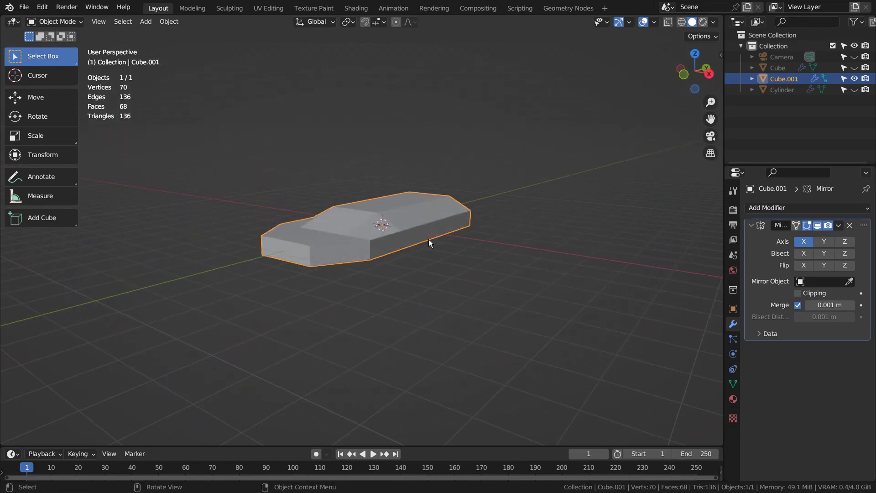
Step: Add a mesh cylinder at the origin and rotate it 90° about the Y axis
key("shift+a")
mouse_move(390, 212)
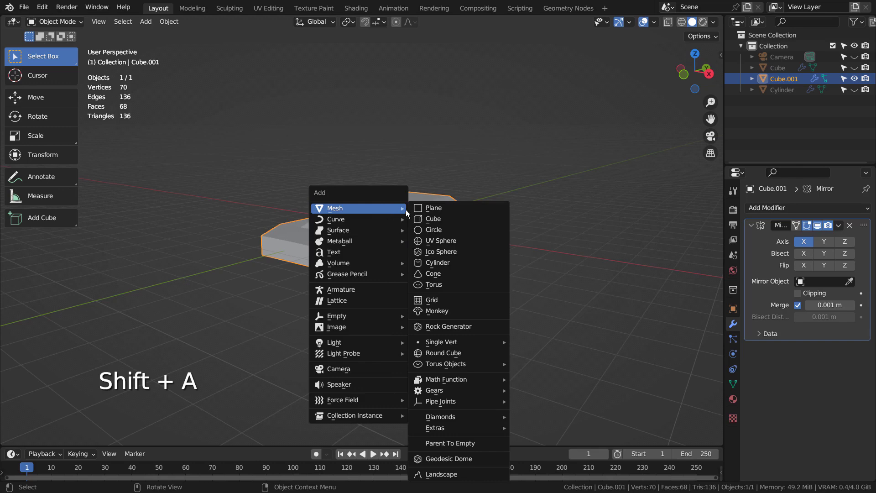
left_click(443, 262)
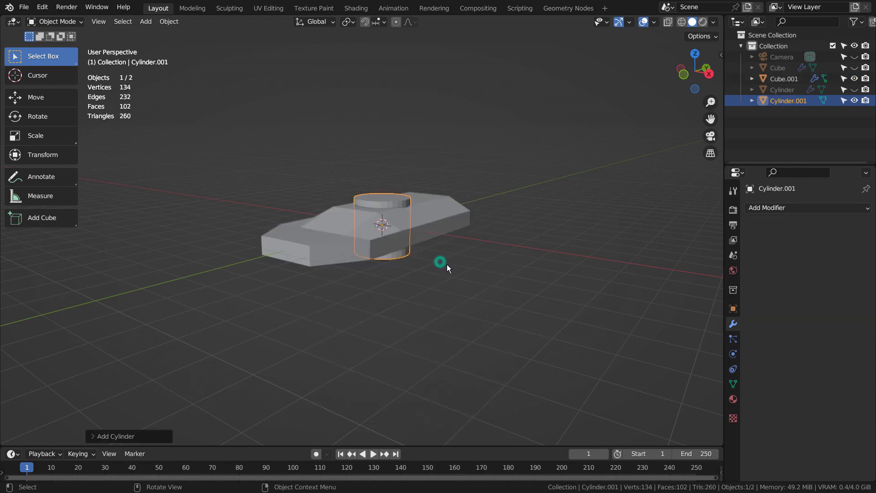
type("ry90")
key("Return")
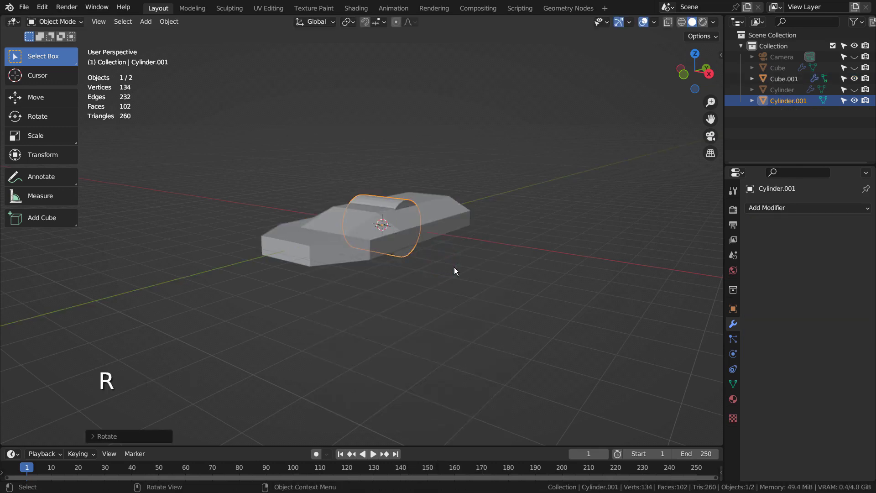
Step: Scale the cylinder down along X to make it a narrow wheel disc
key("s")
key("y")
key("x")
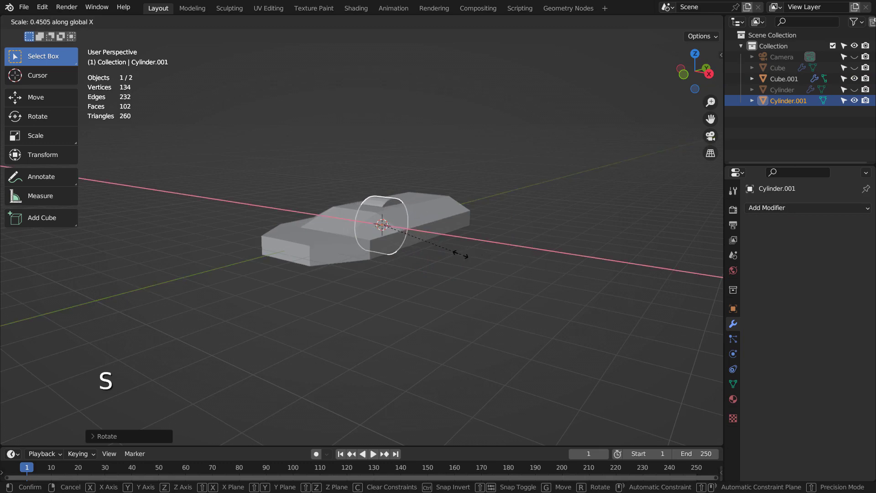
left_click(440, 250)
Step: Move the wheel out to the body's side along X, scale it to about half size and set it at the body's lower edge
key("KP_1")
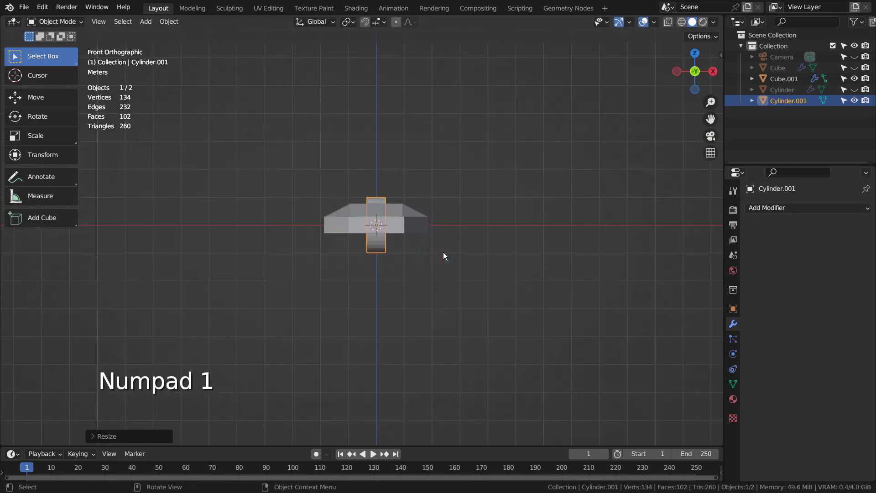
key("g")
left_click(491, 259)
key("s")
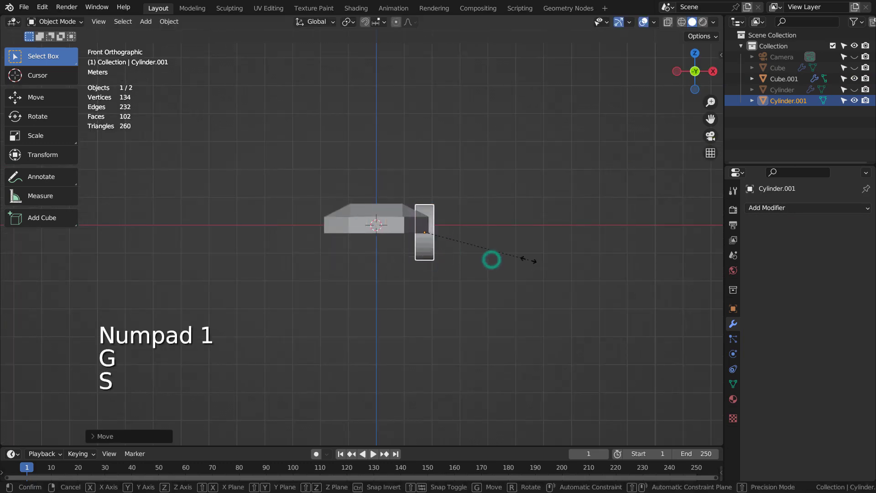
left_click(478, 254)
key("g")
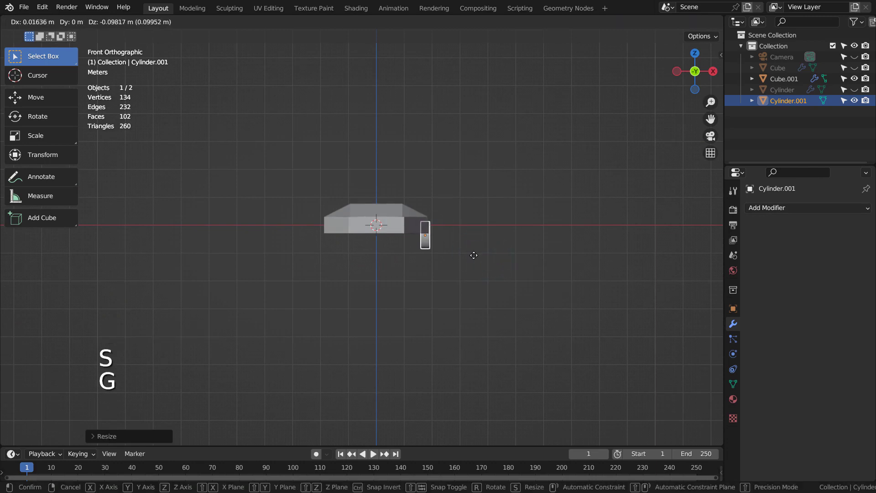
left_click(474, 255)
middle_click_drag(474, 255, 431, 281)
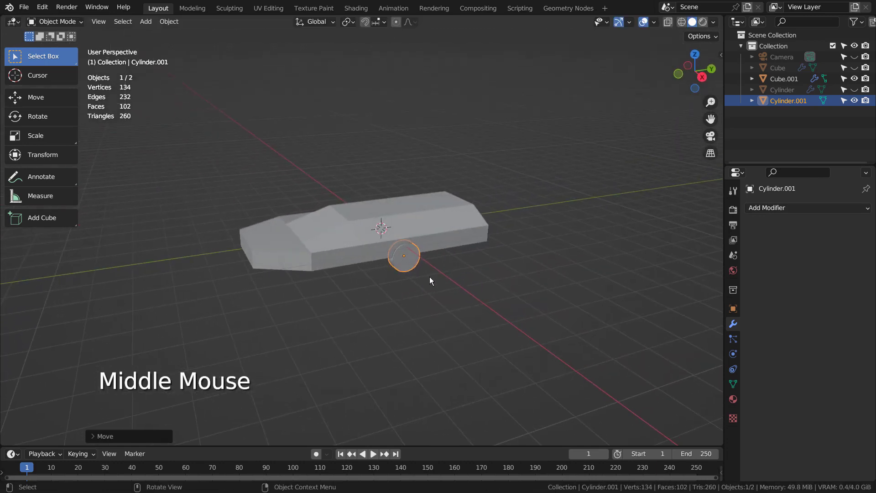
Step: Move the wheel along Y to the front wheel position in the right orthographic view
key("KP_3")
key("g")
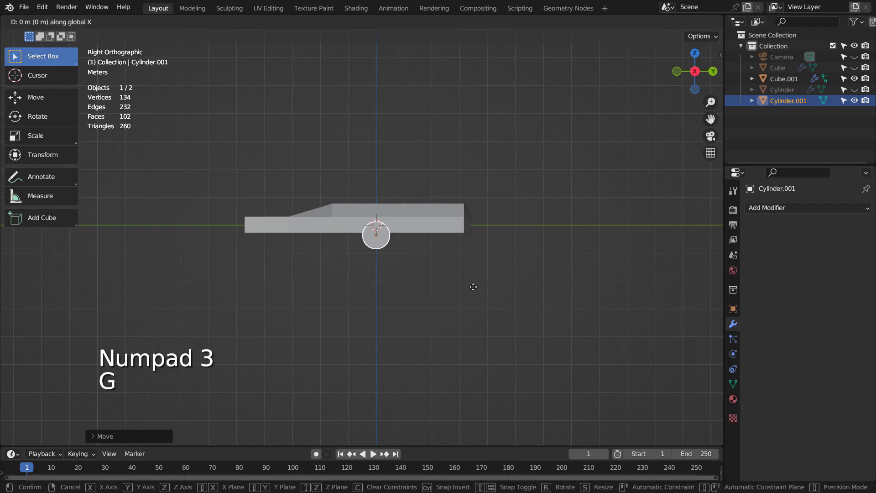
left_click(419, 291)
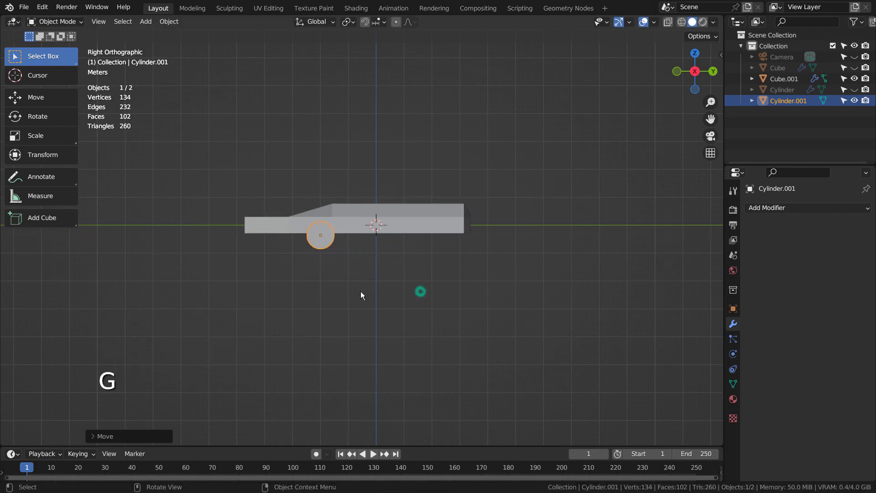
middle_click_drag(360, 296, 471, 252)
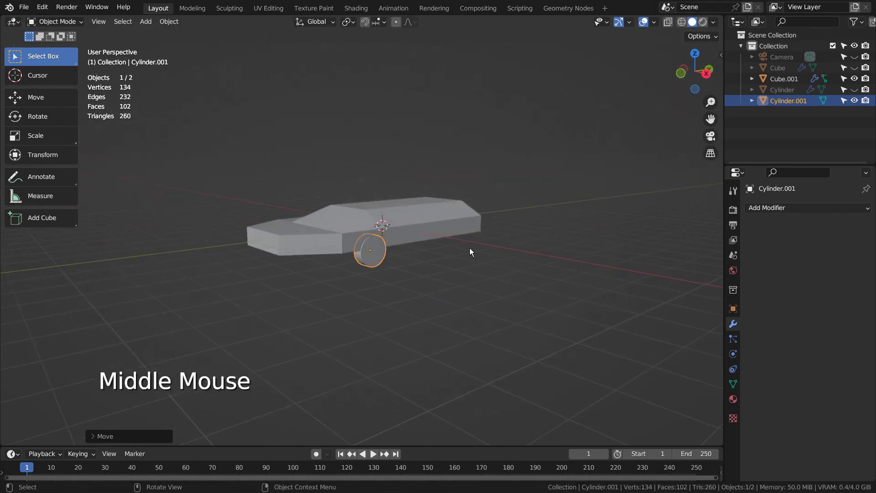
Step: Apply all transforms to the wheel and add a Mirror modifier on the X and Y axes
key("ctrl+a")
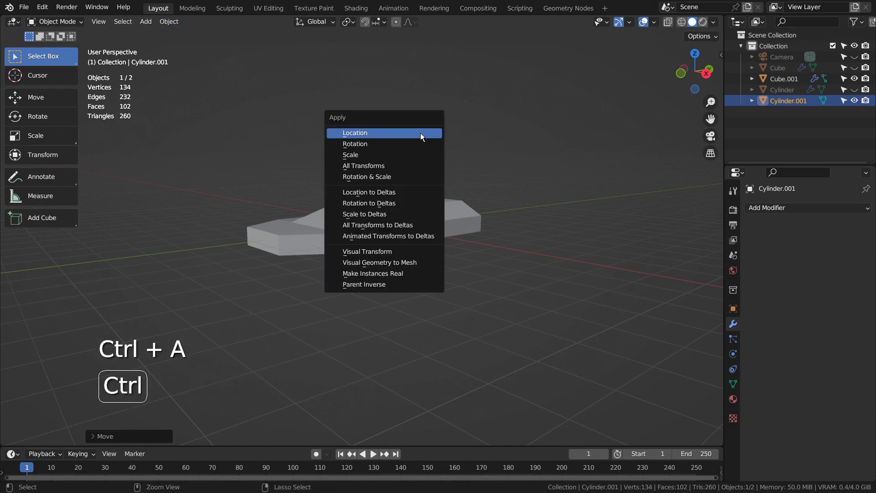
left_click(410, 165)
left_click(776, 209)
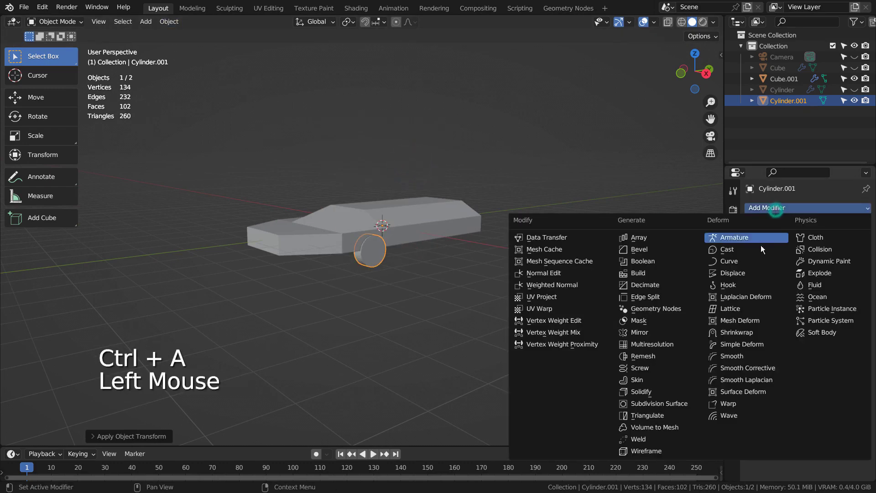
left_click(662, 330)
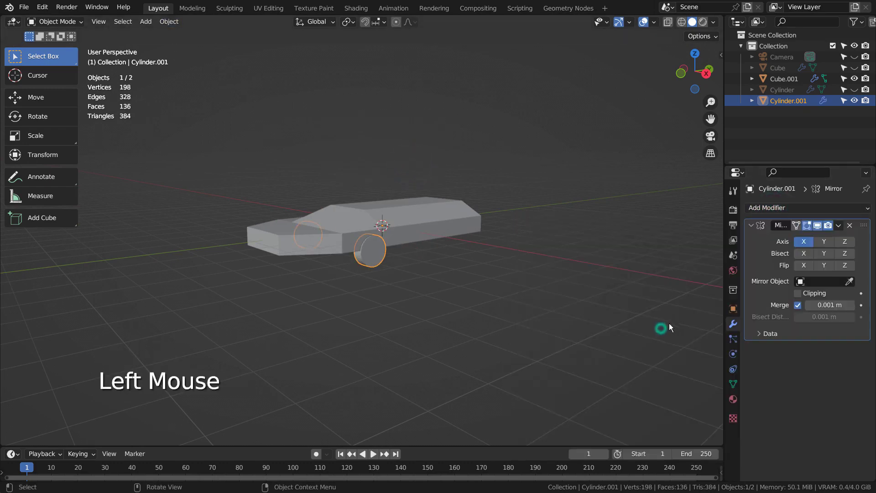
left_click(824, 243)
left_click(445, 300)
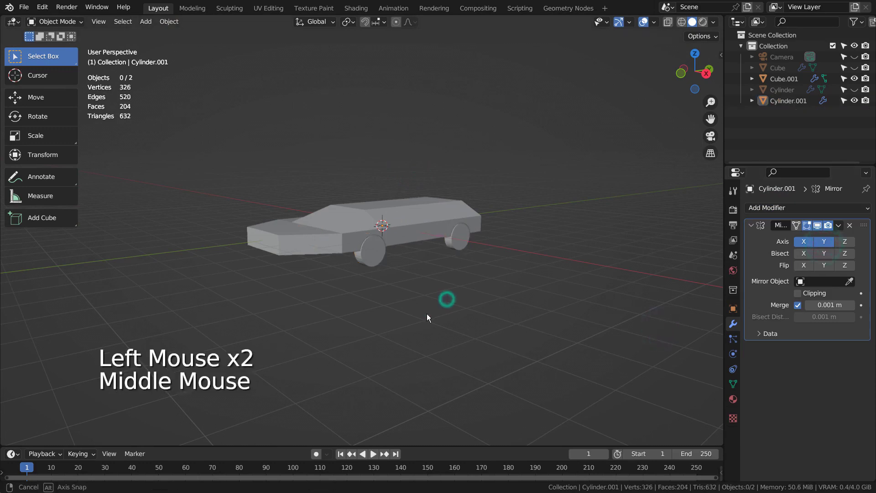
Step: Delete the visible body and wheels, and show the hidden Cube and Cylinder car objects in their place
middle_click_drag(429, 317, 342, 237)
left_click_drag(210, 130, 519, 331)
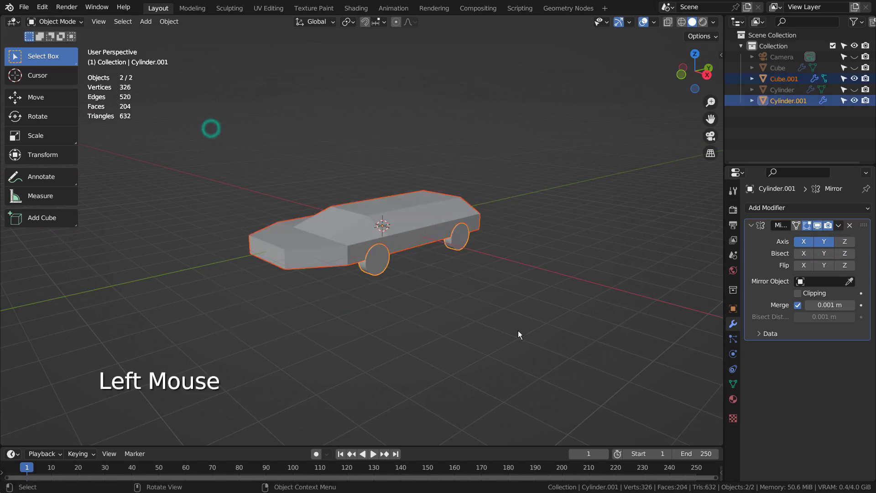
key("x")
left_click(516, 330)
left_click(854, 67)
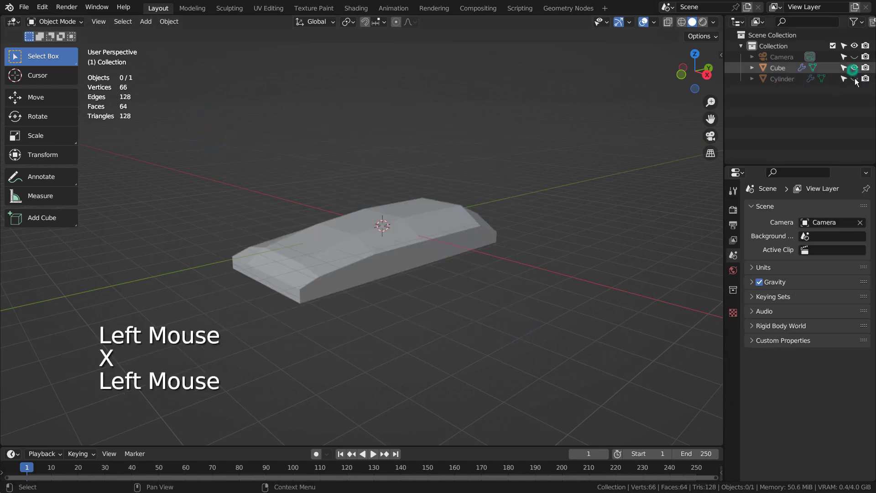
left_click(855, 78)
Step: Move the two faces at the car body's rear end inward along Y to shorten the body
left_click(423, 232)
middle_click_drag(516, 263, 445, 274)
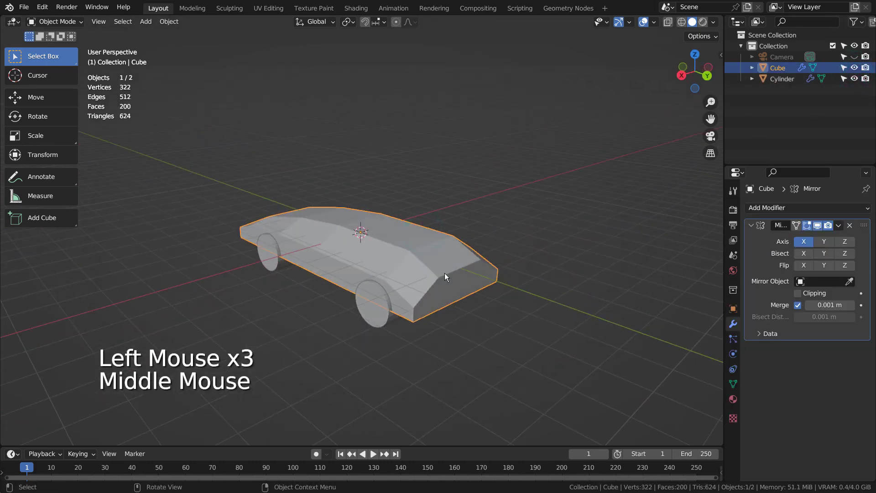
key("Tab")
key("3")
left_click(455, 284)
left_click(425, 299, "shift")
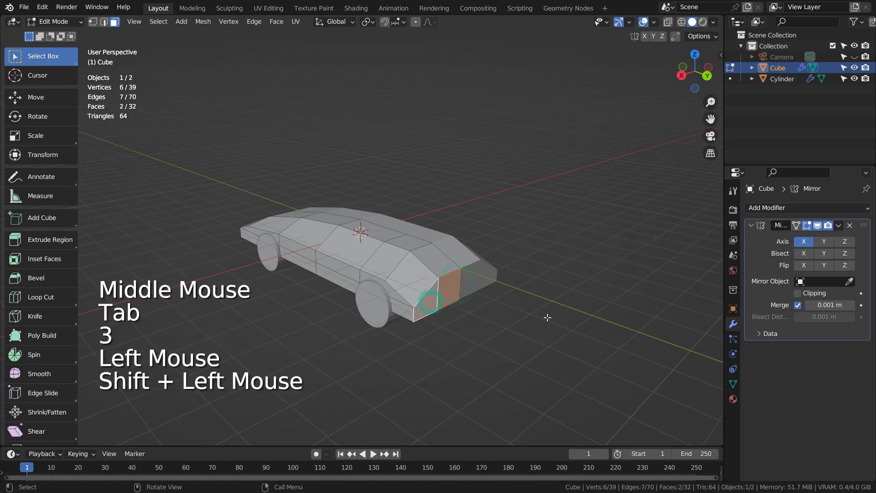
key("g")
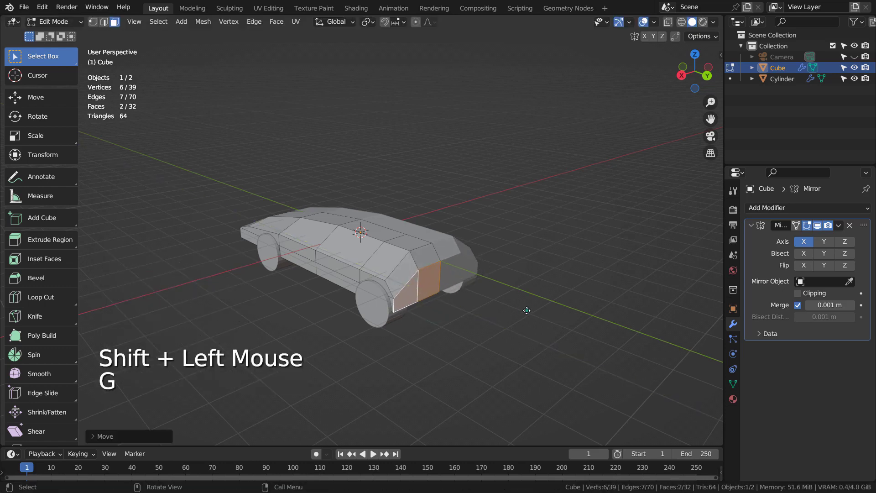
key("Tab")
middle_click_drag(524, 309, 561, 306)
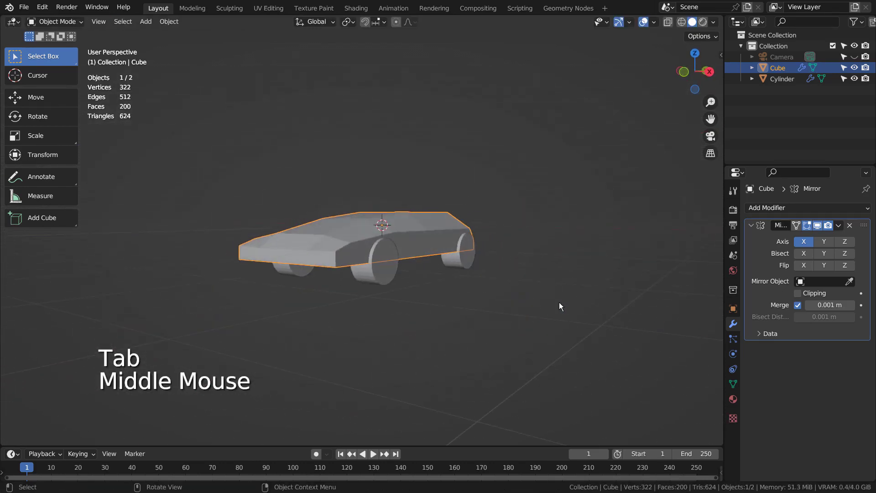
Step: Shift the car body along Y by about 0.18 m relative to the wheels in the camera view
key("KP_0")
left_click(551, 300)
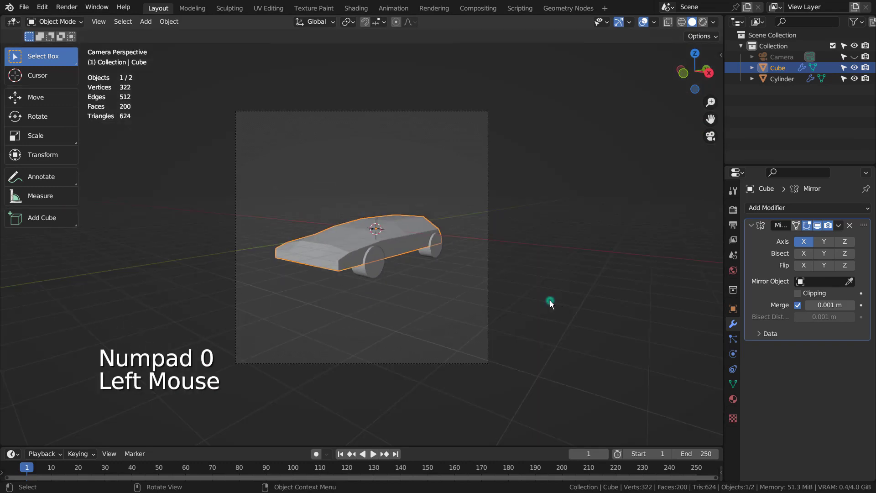
left_click(440, 250)
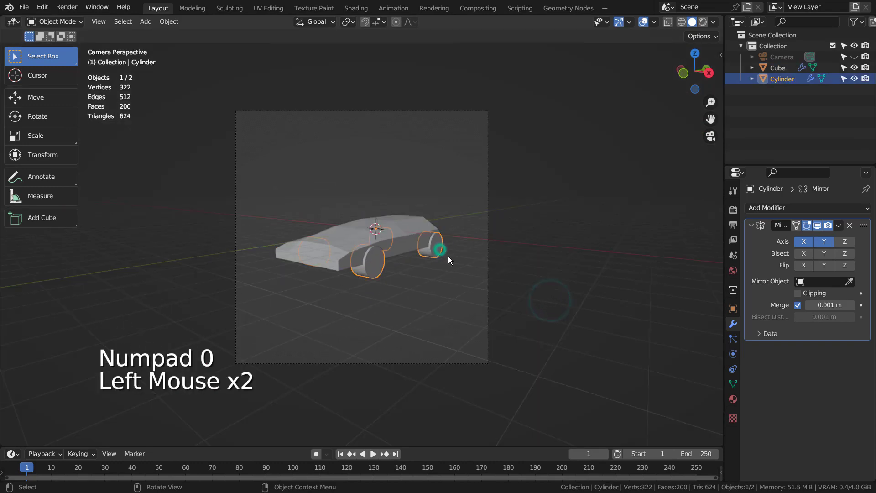
left_click(407, 236)
key("g")
key("x")
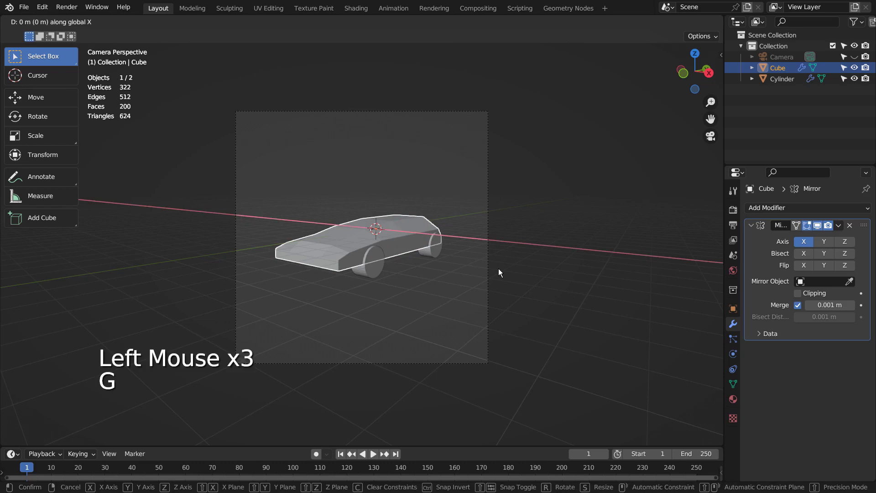
key("y")
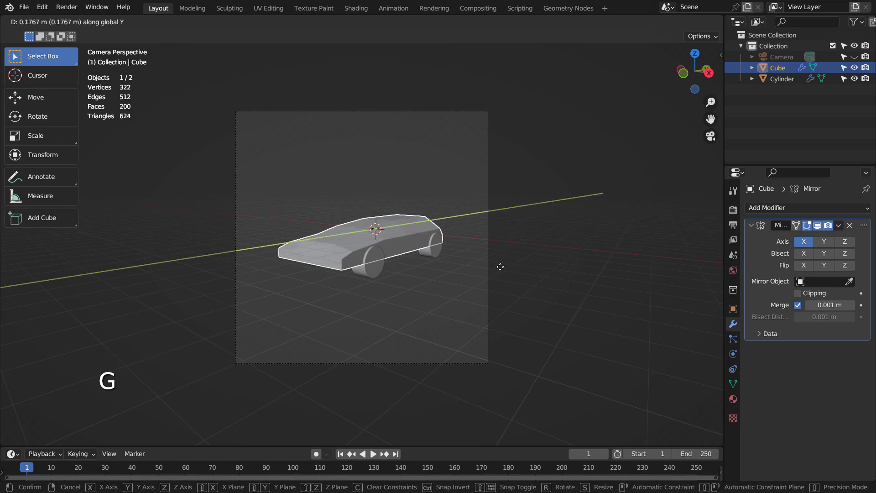
left_click(500, 267)
left_click(565, 250)
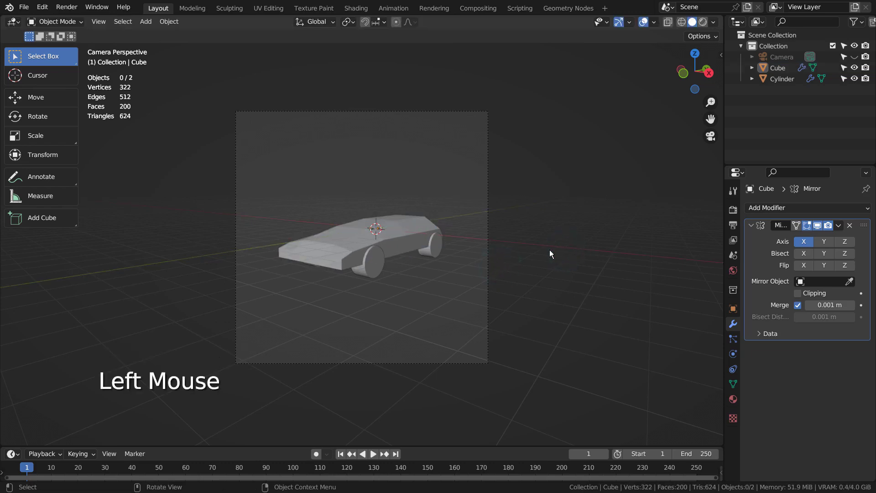
Step: Render the camera view after checking the output and render settings, and open the rendered image's file options
left_click(733, 225)
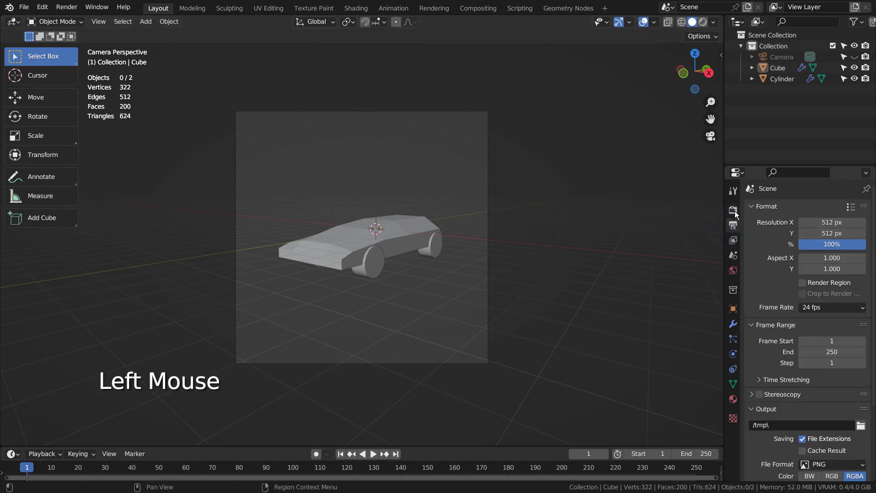
left_click(734, 211)
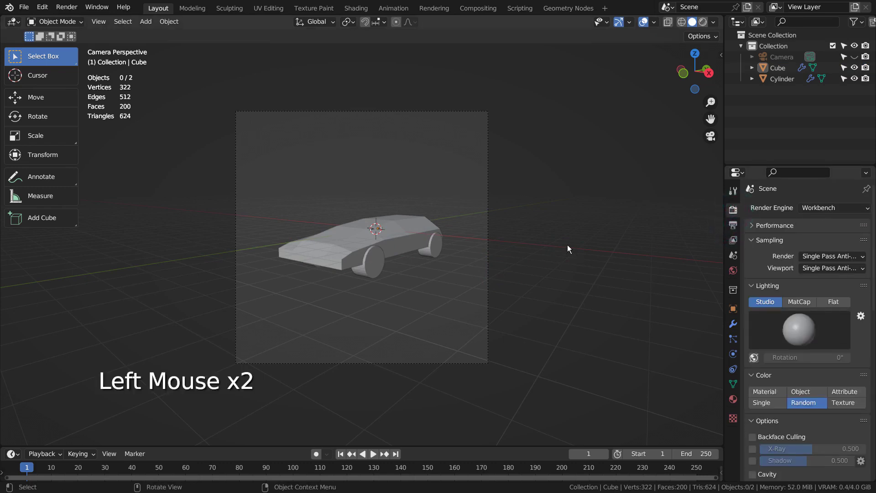
key("F12")
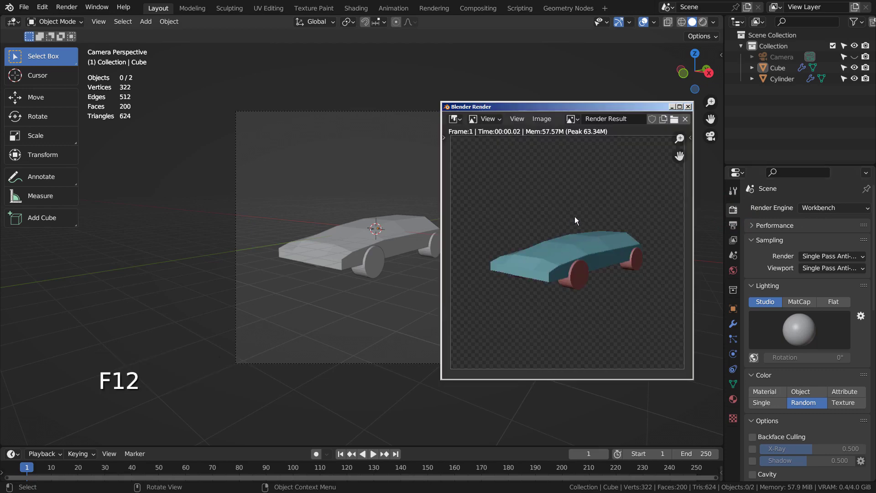
left_click(542, 119)
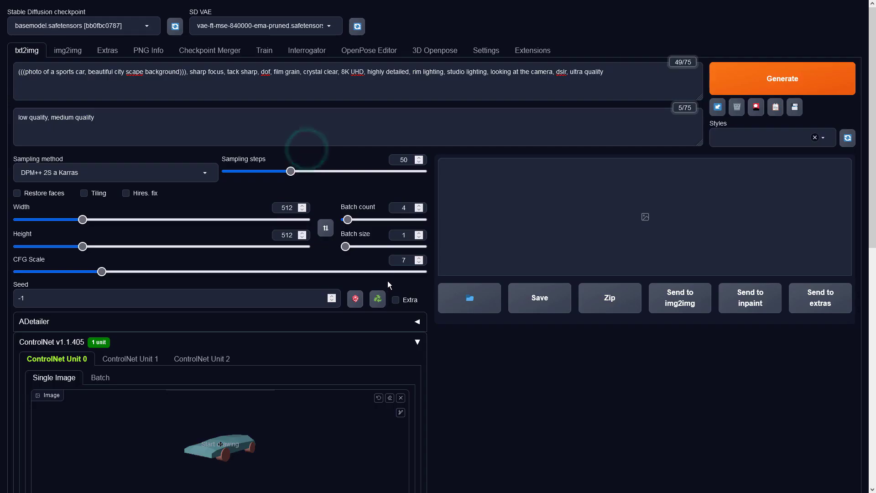
Step: In the Stable Diffusion web UI, set ControlNet Unit 0's control type to Segmentation and its preprocessor to none
scroll(389, 284, "down", 3)
scroll(390, 284, "down", 2)
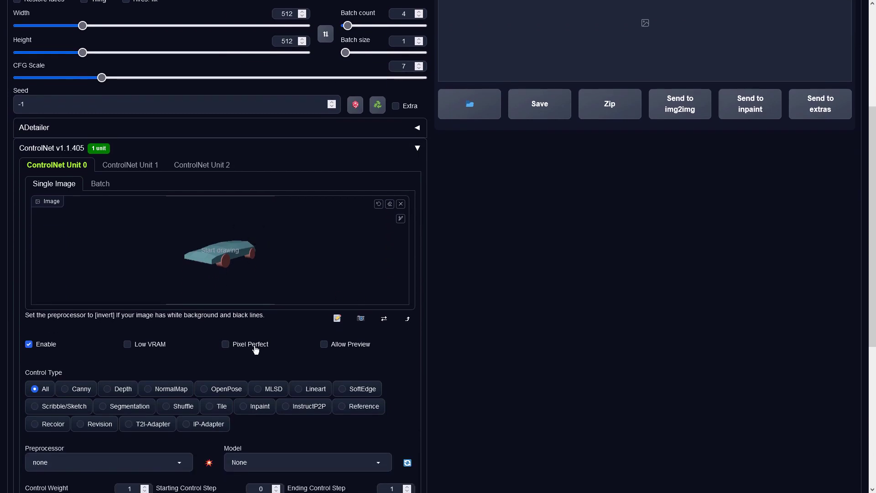
scroll(256, 350, "up", 5)
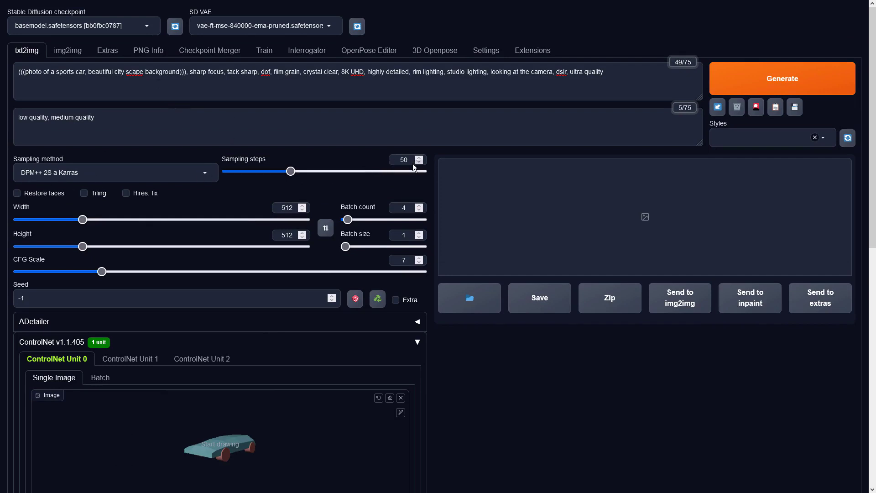
scroll(439, 294, "down", 7)
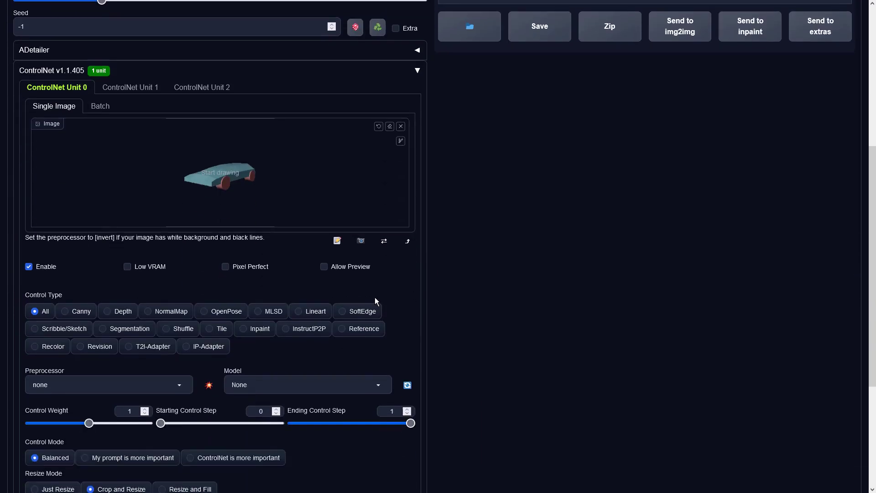
left_click(129, 328)
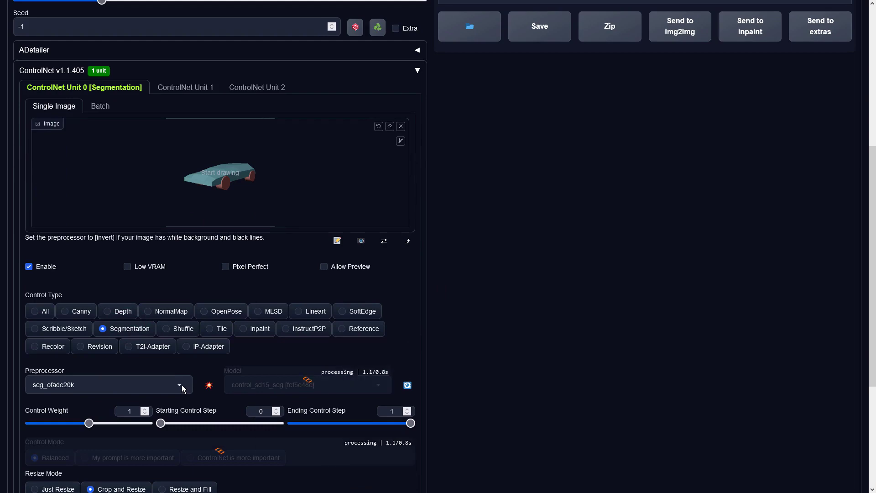
left_click(181, 384)
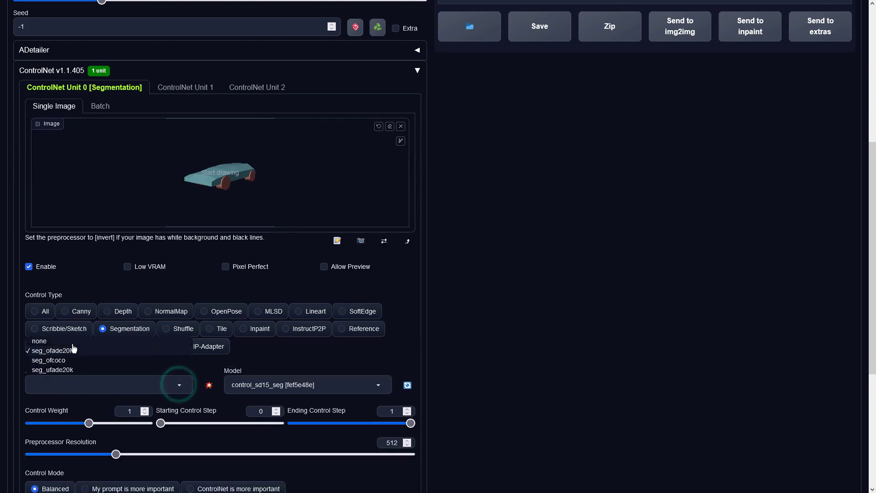
left_click(40, 342)
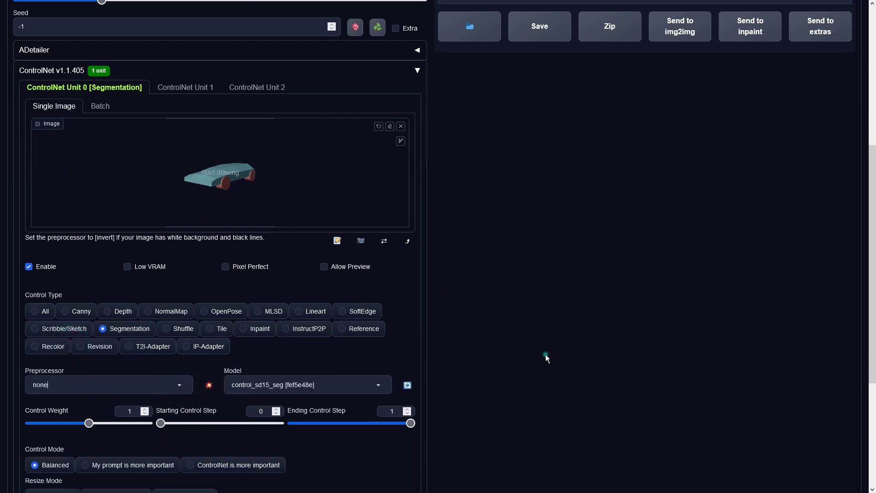
Step: Generate the batch of four sports car images from the prompt and view the results enlarged one by one
scroll(546, 354, "up", 6)
left_click(776, 82)
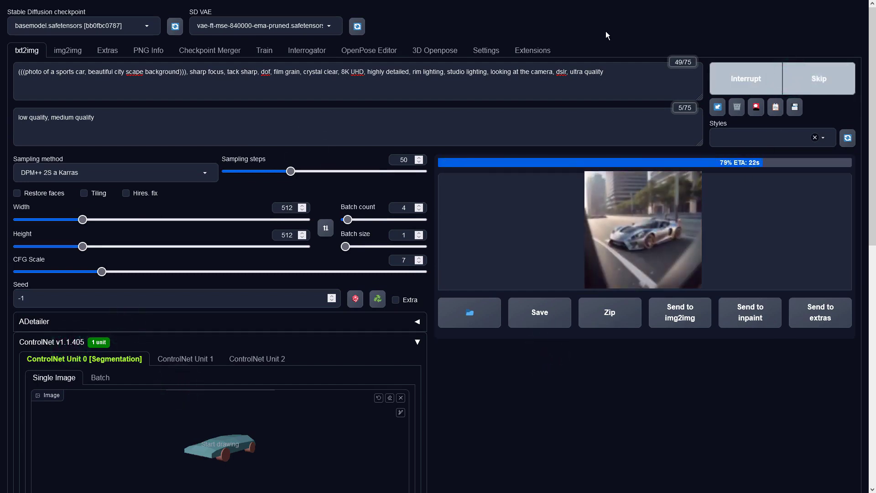
left_click(614, 286)
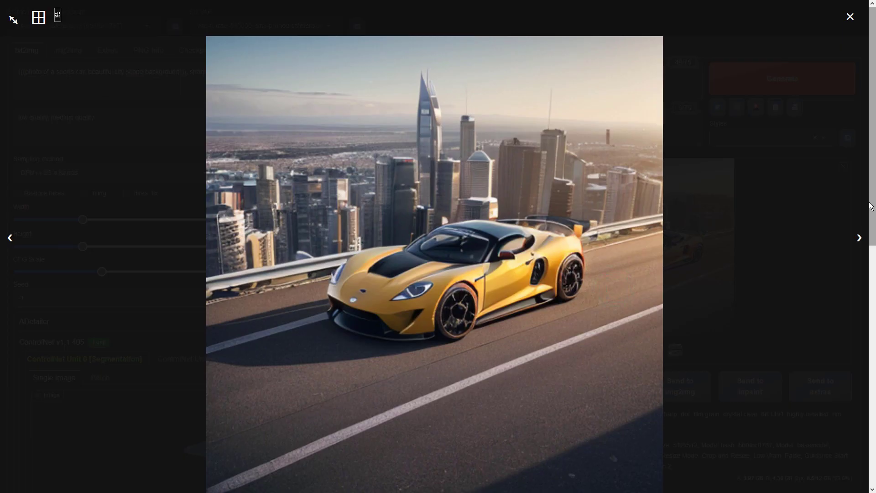
left_click(862, 237)
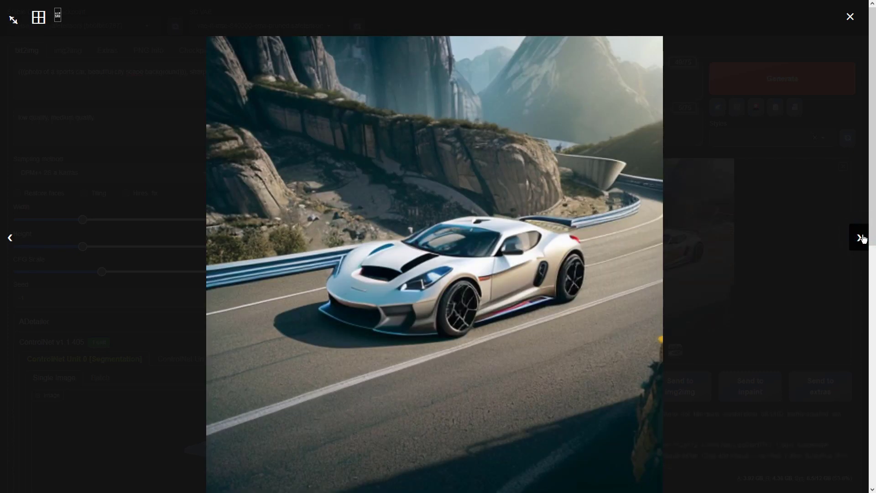
left_click(862, 237)
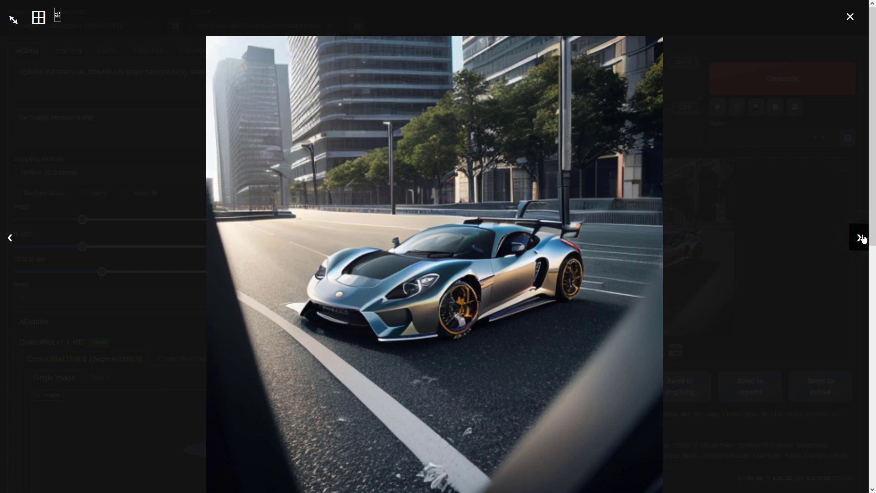
left_click(862, 237)
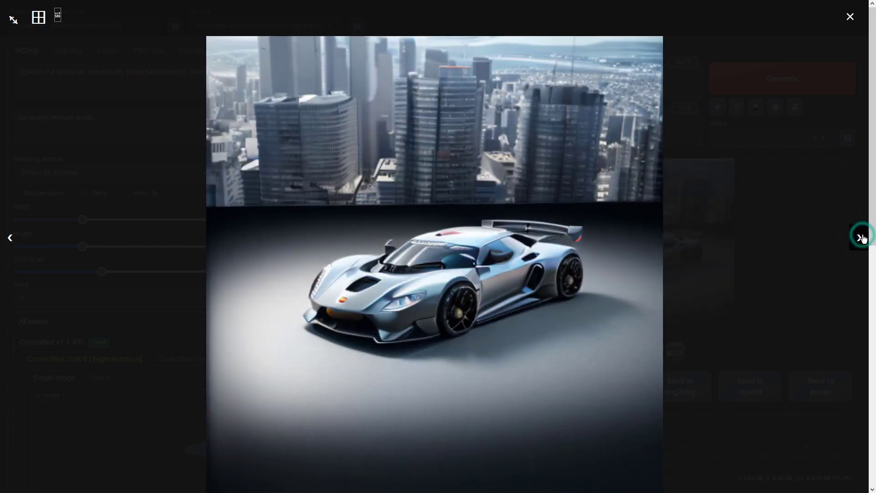